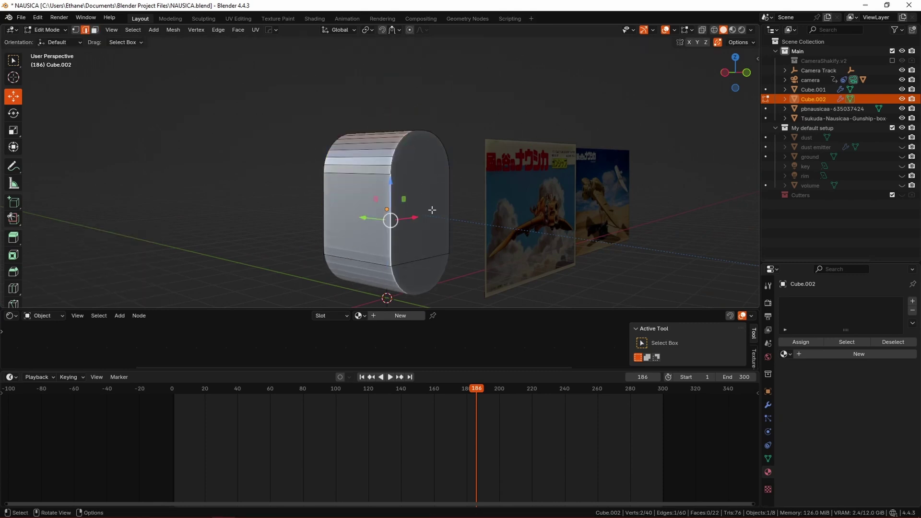
Step: Turn to the front of Cube.002 and select all its faces in face-select mode
middle_click_drag(432, 210, 464, 184)
key("a")
key("3")
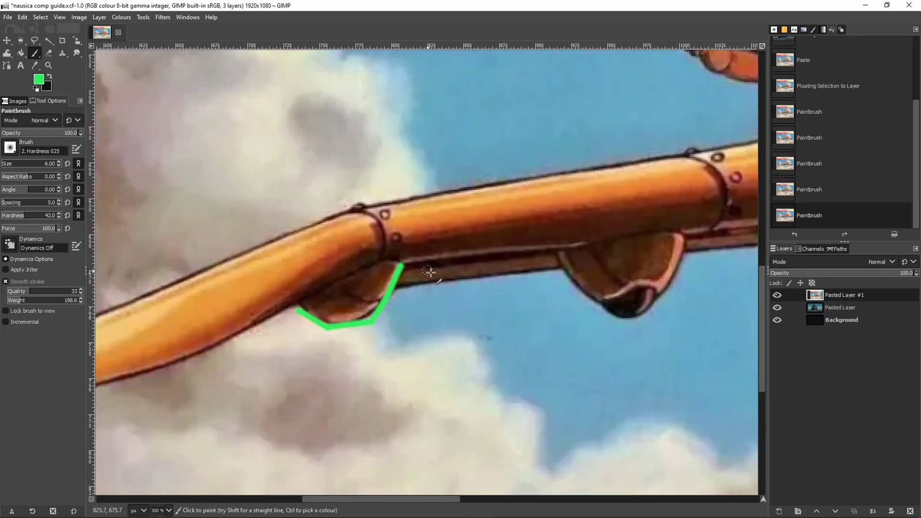
Step: Paint green strokes around the pipe joint and along the upper hull's curve
middle_click_drag(430, 272, 377, 232)
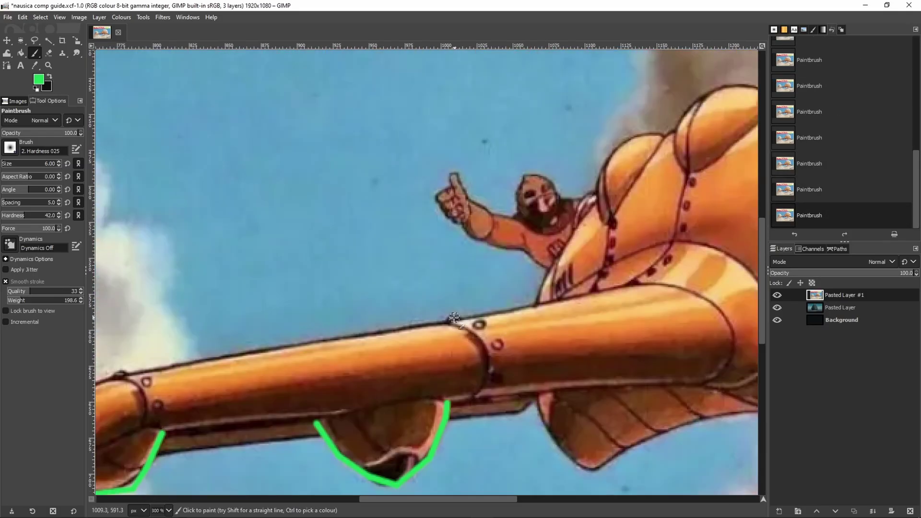
mouse_move(455, 317)
left_mouse_down()
mouse_move(491, 358)
mouse_move(474, 402)
left_mouse_up()
scroll(490, 374, "down", 4)
scroll(489, 374, "up", 2, "ctrl")
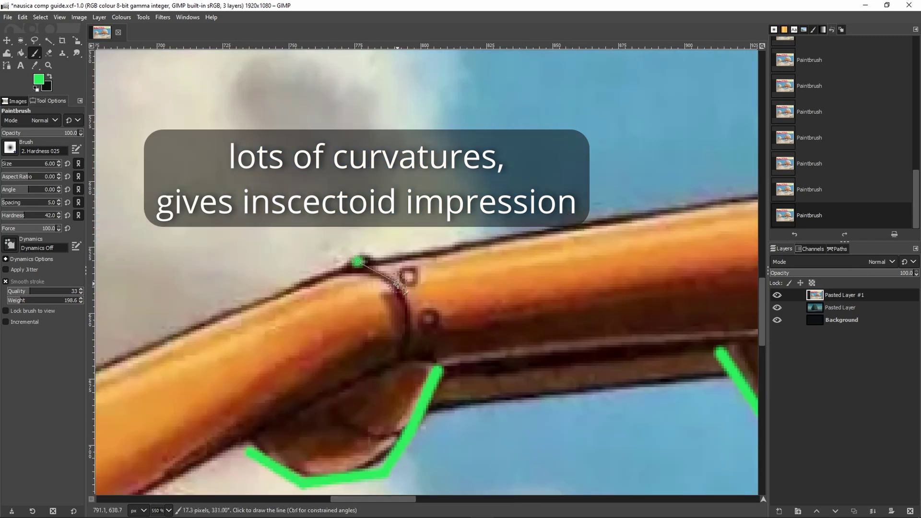
scroll(489, 374, "down", 3, "ctrl")
scroll(491, 359, "up", 2, "ctrl")
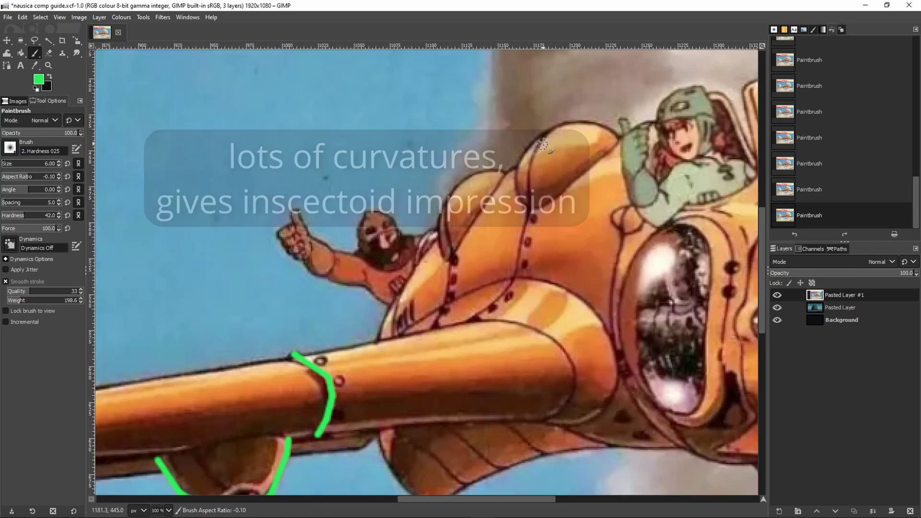
left_click_drag(601, 202, 592, 227)
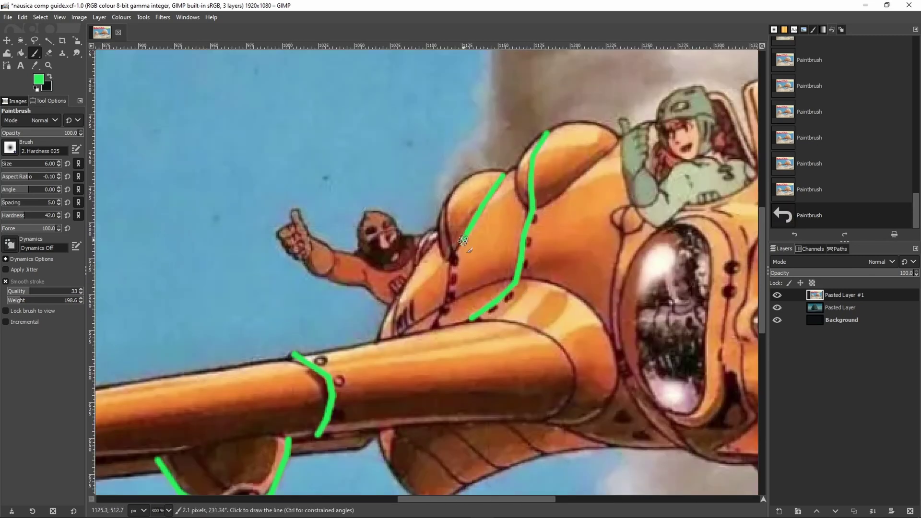
scroll(436, 320, "down", 4, "ctrl")
scroll(478, 377, "up", 5, "ctrl")
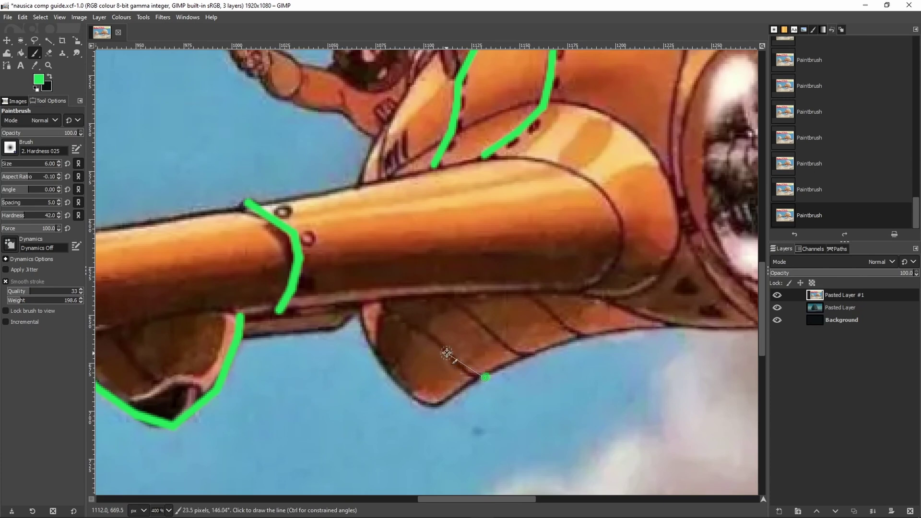
scroll(584, 318, "down", 5, "ctrl")
scroll(474, 339, "up", 4, "ctrl")
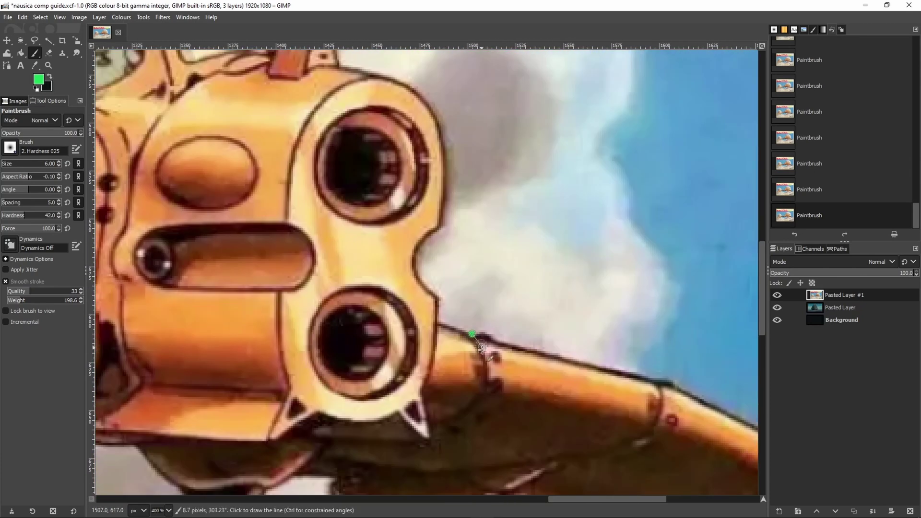
Step: Trace the pipe's curve near the engine in green, then undo that stroke
left_click_drag(474, 331, 463, 422)
scroll(463, 422, "up", 1, "ctrl")
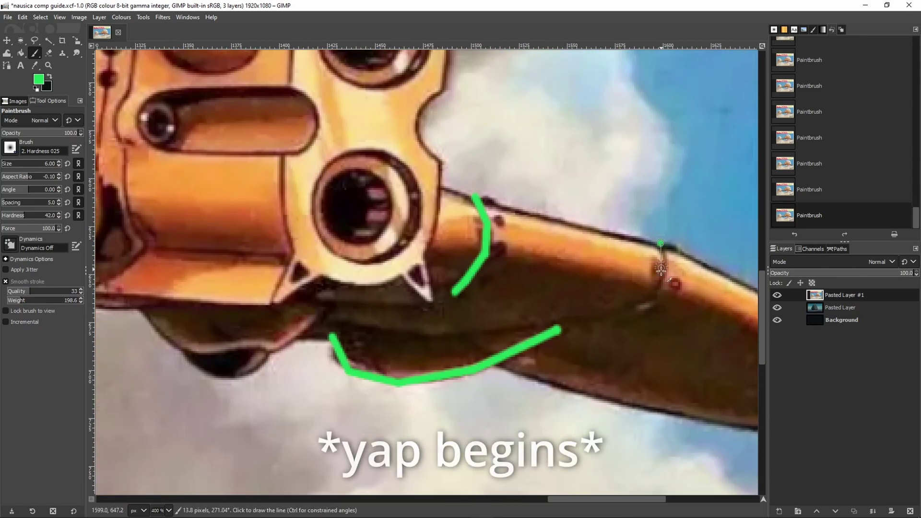
scroll(661, 270, "down", 4, "ctrl")
key("ctrl+z")
scroll(501, 272, "up", 2, "ctrl")
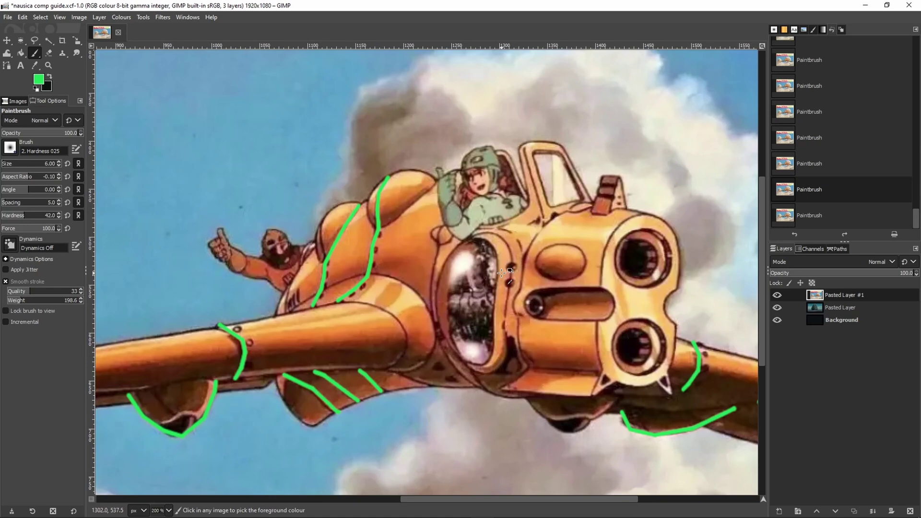
Step: Trace the cockpit window's left edge with a green line
mouse_move(487, 231)
left_mouse_down()
mouse_move(436, 297)
mouse_move(485, 365)
left_mouse_up()
scroll(445, 359, "up", 1, "ctrl")
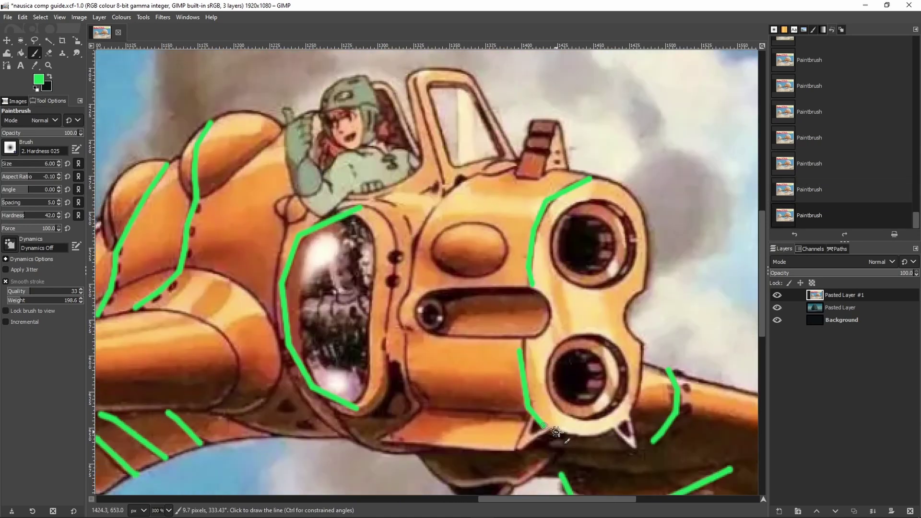
scroll(556, 432, "down", 4, "ctrl")
scroll(354, 240, "up", 4, "ctrl")
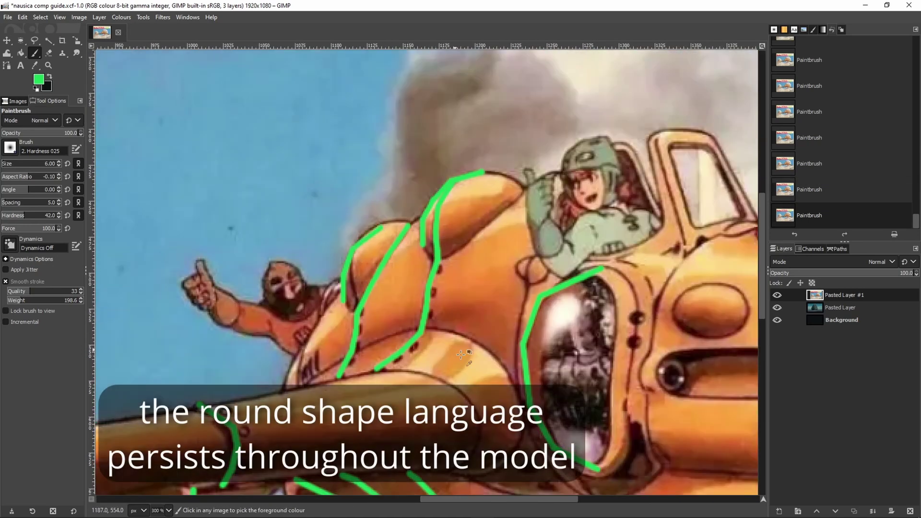
scroll(461, 354, "down", 4, "ctrl")
scroll(587, 305, "up", 6, "ctrl")
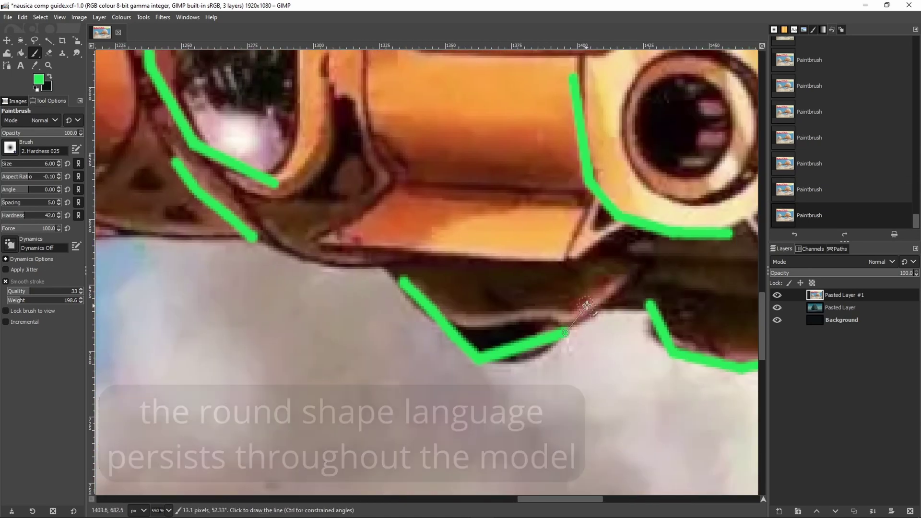
scroll(586, 306, "down", 5, "ctrl")
scroll(471, 255, "up", 4, "ctrl")
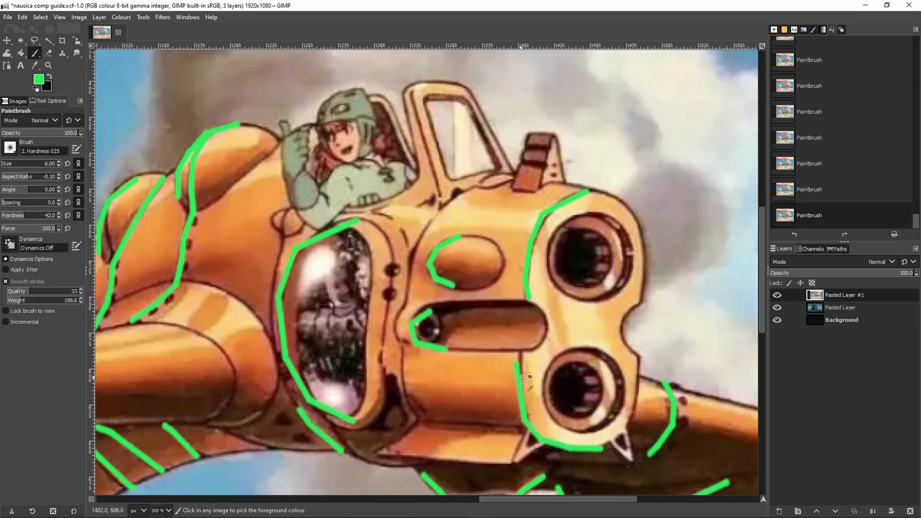
scroll(521, 379, "down", 3, "ctrl")
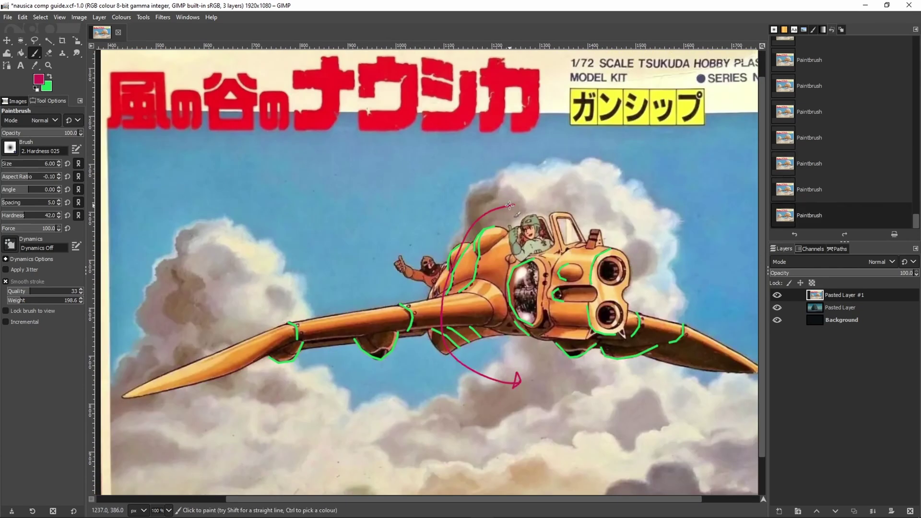
Step: Undo the magenta arrow and draw magenta flow lines along the left and right wings
key("ctrl+z")
left_click(418, 289)
left_click(295, 305, "shift")
left_click(147, 364, "shift")
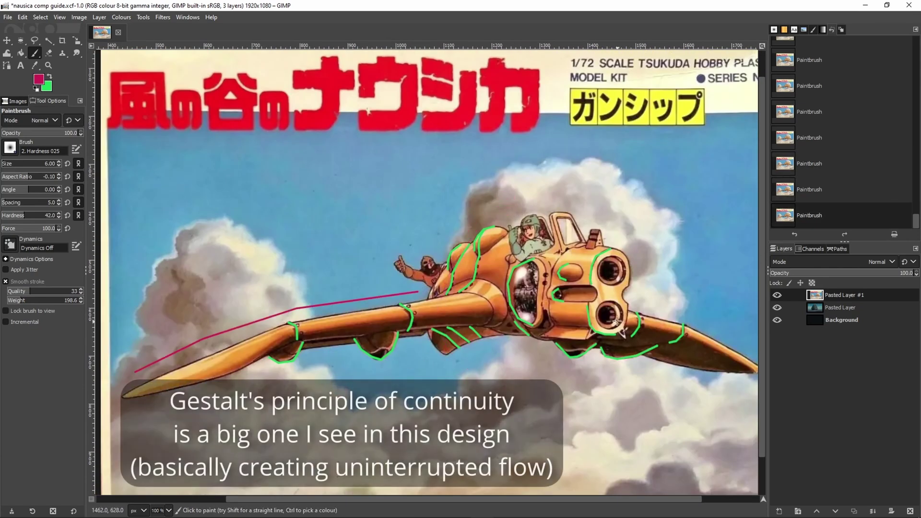
left_click(576, 296)
left_click(621, 308, "shift")
left_click(698, 346, "shift")
middle_click_drag(517, 302, 529, 284)
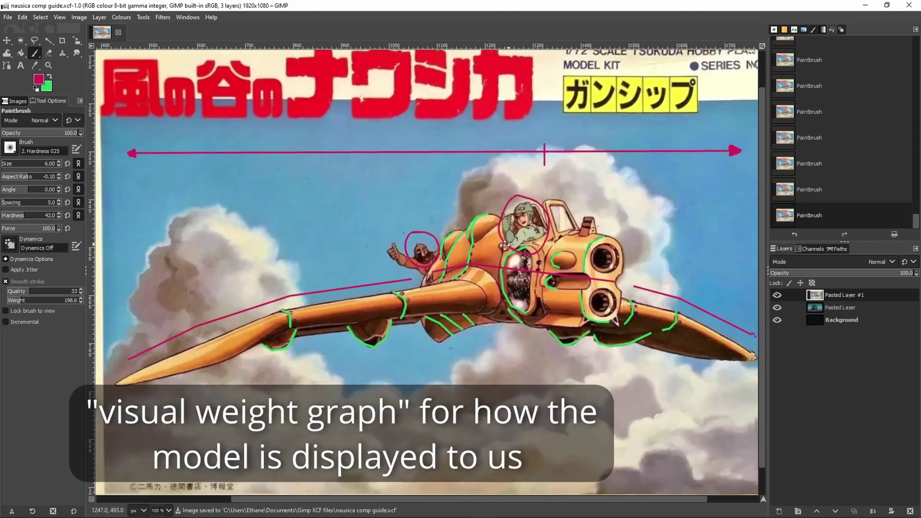
scroll(453, 233, "down", 1, "ctrl")
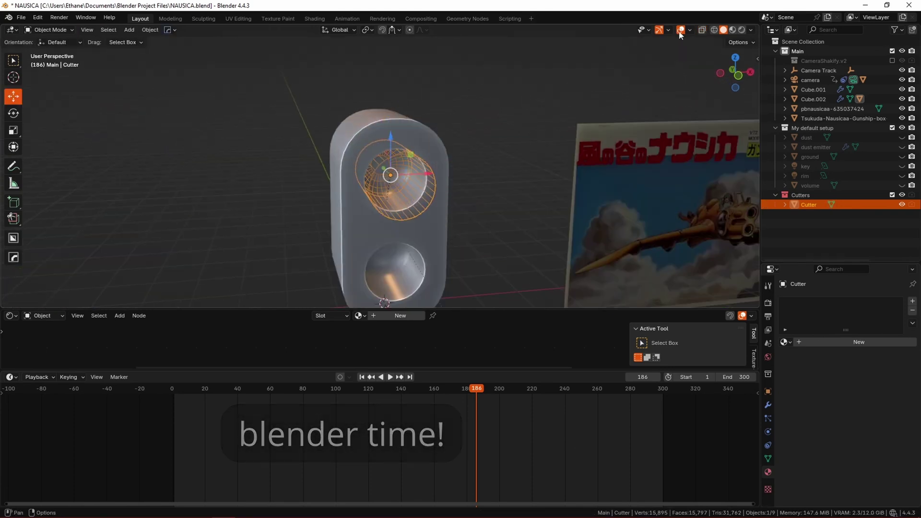
Step: Hide the viewport overlays to see the two holes in the block's front
left_click(682, 30)
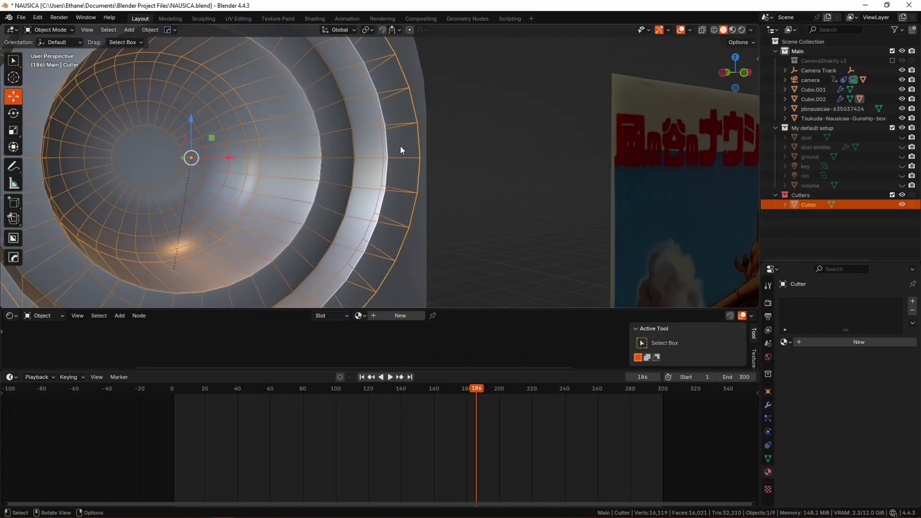
Step: Bevel Cube.002's edges and check its Bevel and Auto Smooth modifiers
left_click(402, 150)
key("ctrl+b")
left_click(768, 405)
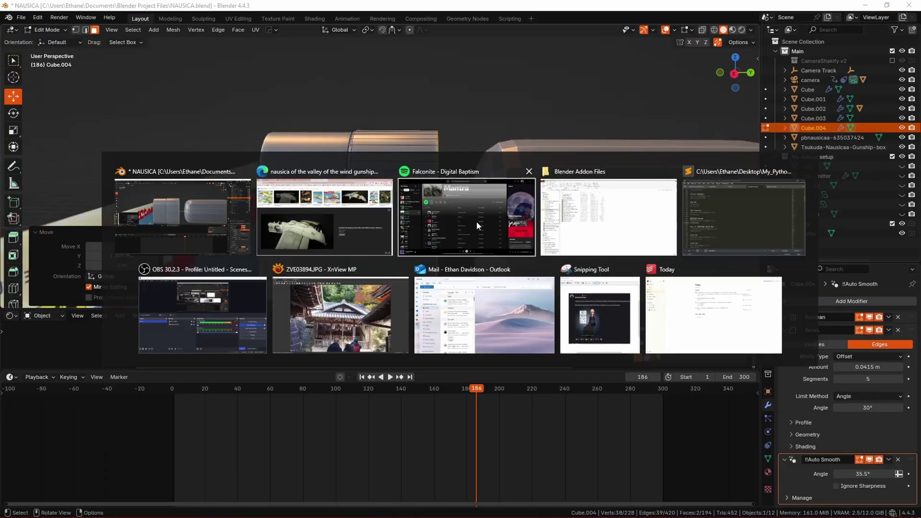
Step: Return to Blender with Alt+Tab and shift the selected edges slightly
key("alt+Tab")
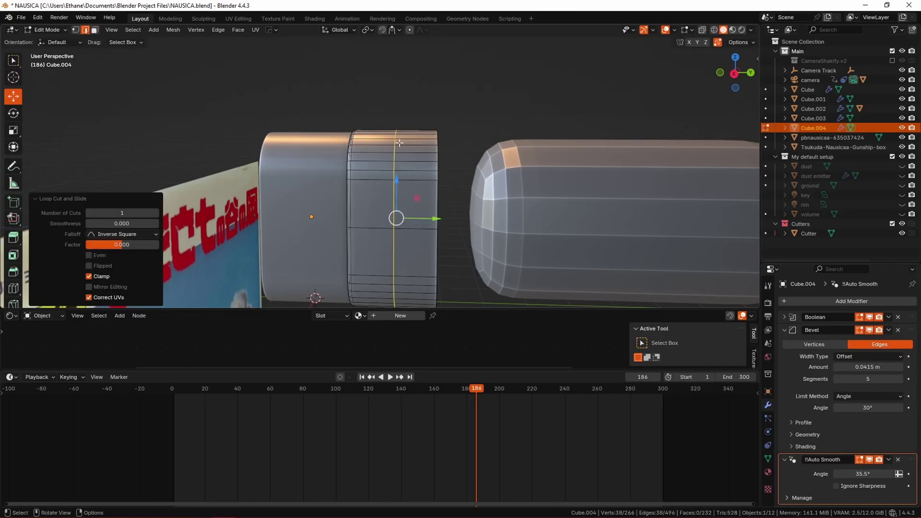
key("g")
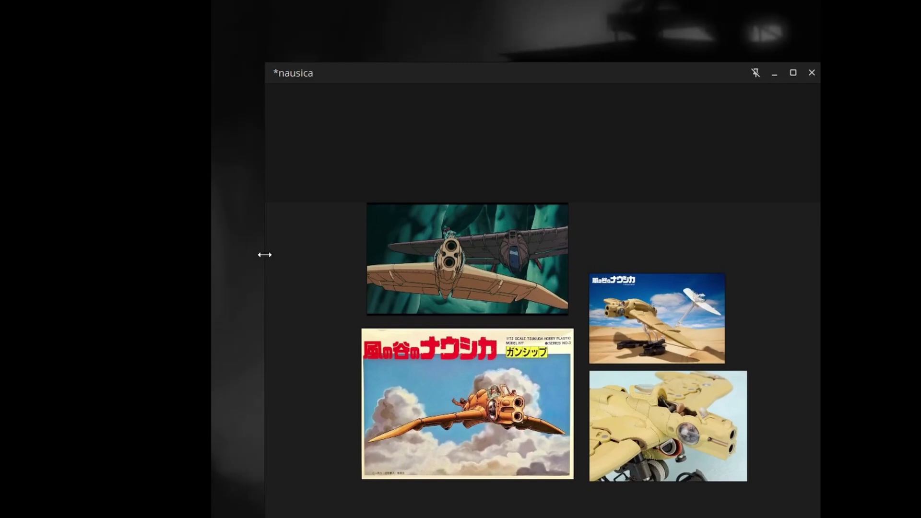
scroll(432, 240, "down", 1)
scroll(644, 390, "up", 2)
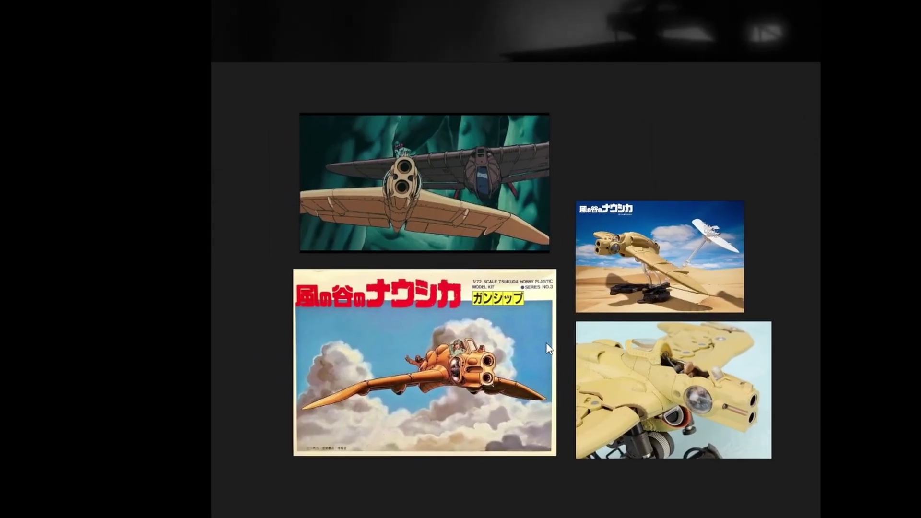
scroll(542, 350, "up", 2)
scroll(539, 356, "down", 2)
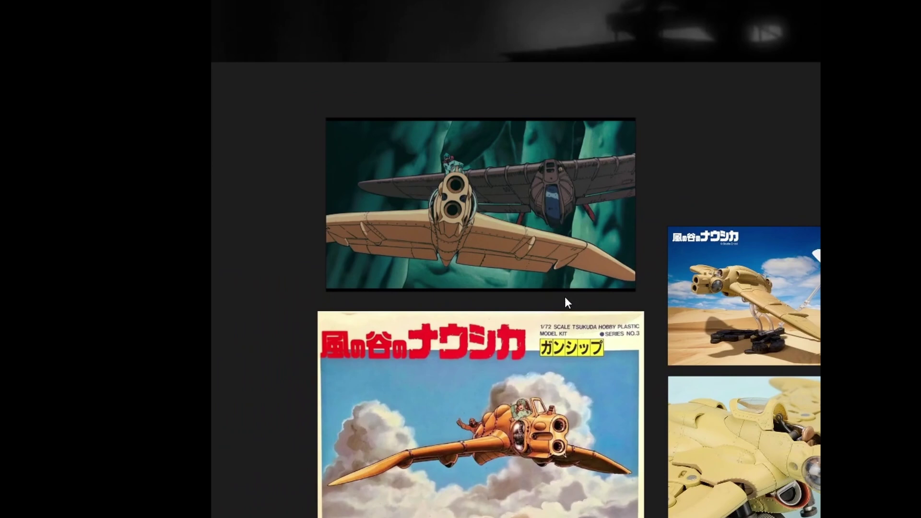
scroll(565, 302, "up", 3)
scroll(552, 335, "down", 2)
scroll(616, 332, "down", 2)
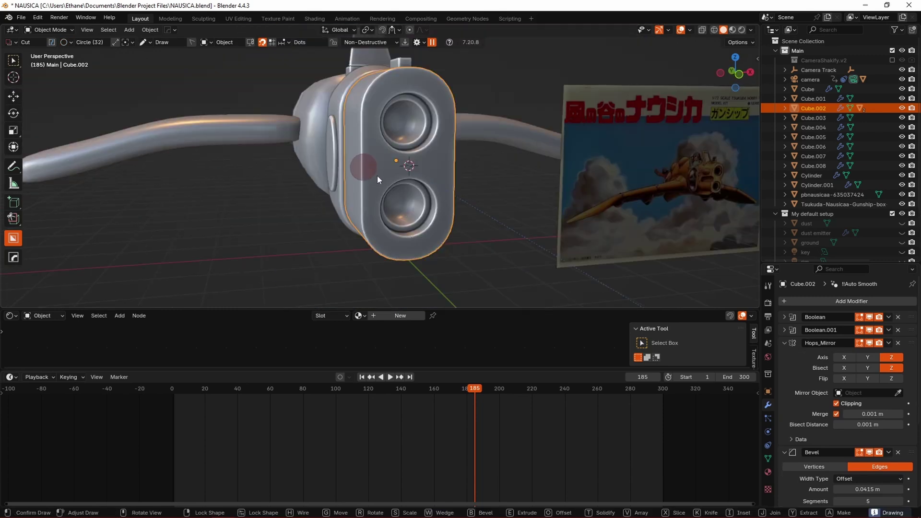
Step: Orbit around the barrel housing and cancel an unfinished first cut
middle_click_drag(351, 172, 394, 168)
left_click(456, 169)
scroll(663, 203, "up", 6)
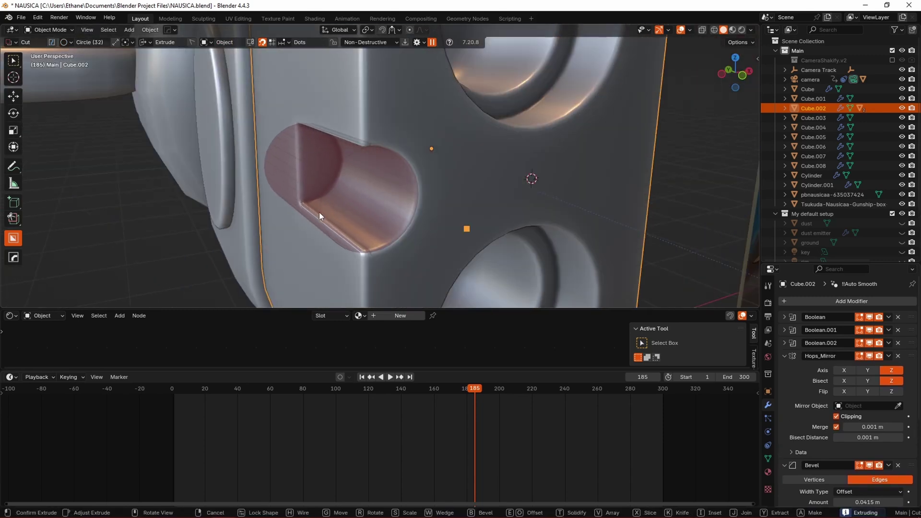
middle_click_drag(201, 224, 380, 188)
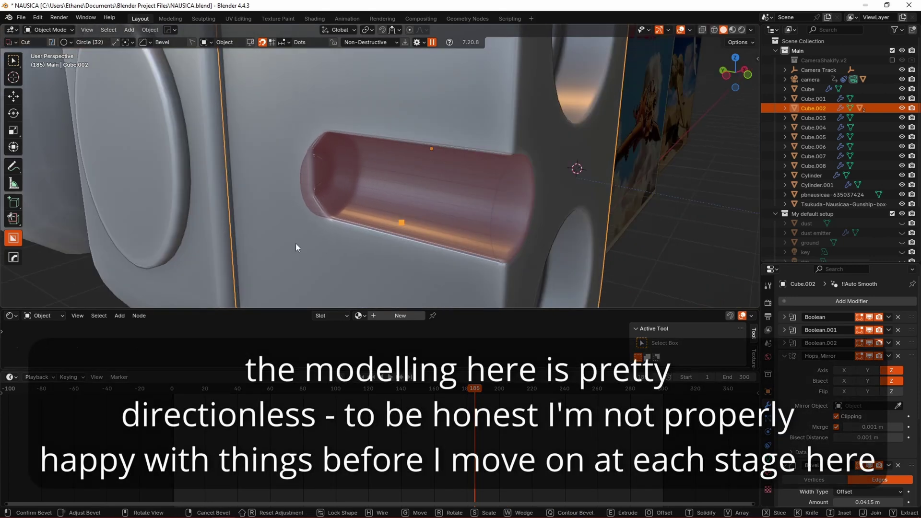
key("Escape")
scroll(517, 251, "down", 8)
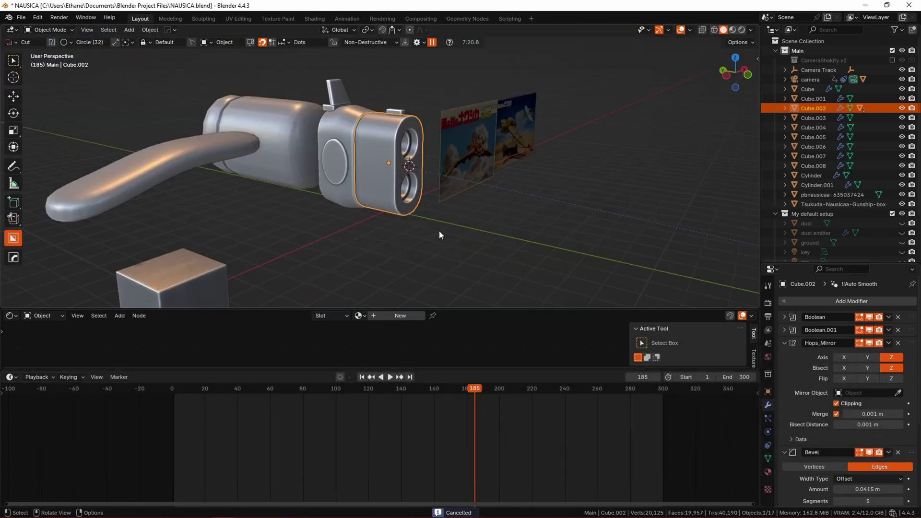
Step: Cut a round hole in the housing between the two barrels
key("Tab")
scroll(439, 230, "up", 3)
key("grave")
middle_click_drag(520, 167, 383, 174)
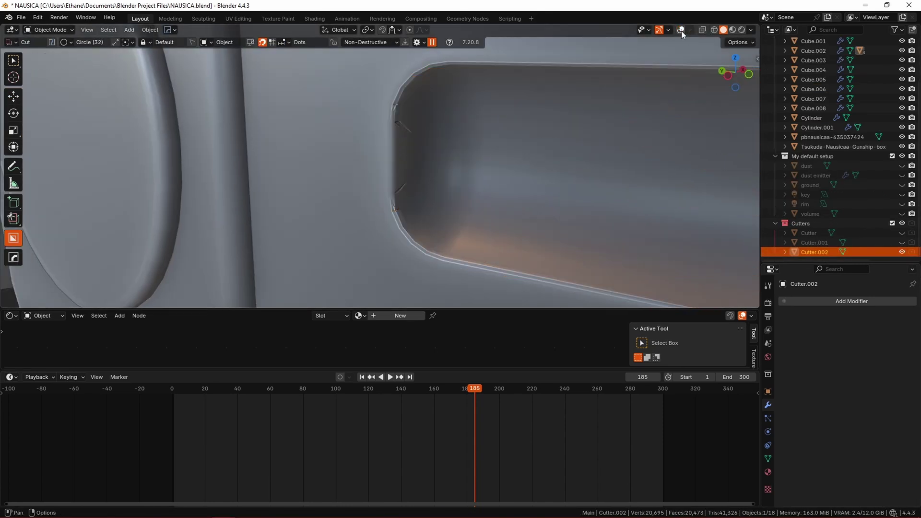
scroll(566, 87, "down", 5)
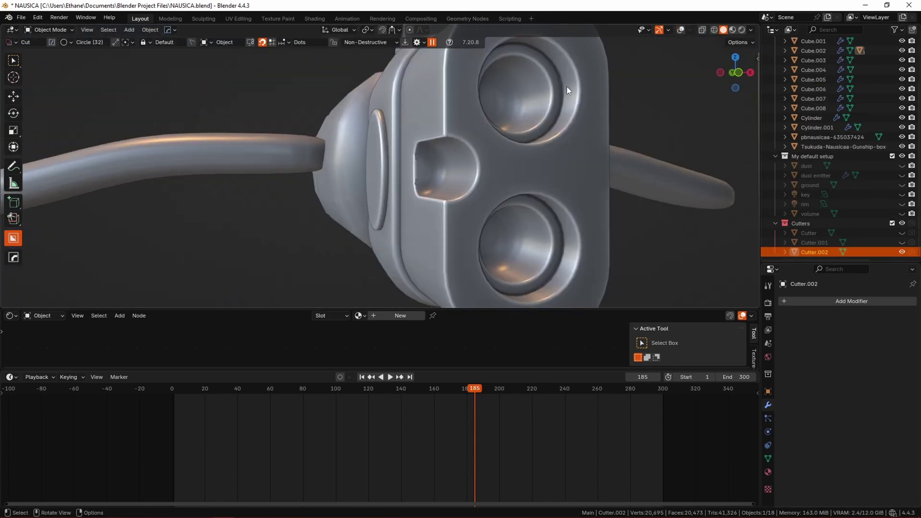
middle_click_drag(566, 86, 431, 102)
Step: Edit the cutter mesh, select all of it linked, and start scaling it
key("Tab")
scroll(335, 143, "up", 4)
scroll(335, 144, "up", 3)
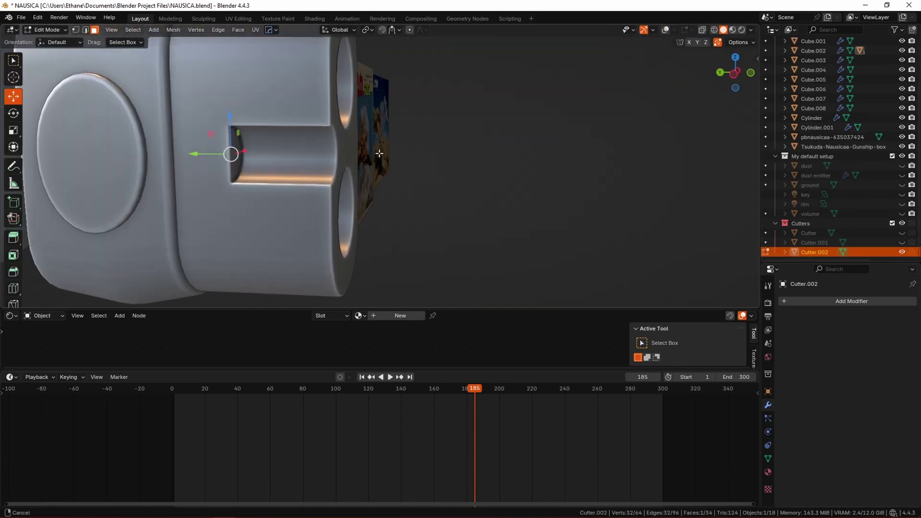
key("ctrl+b")
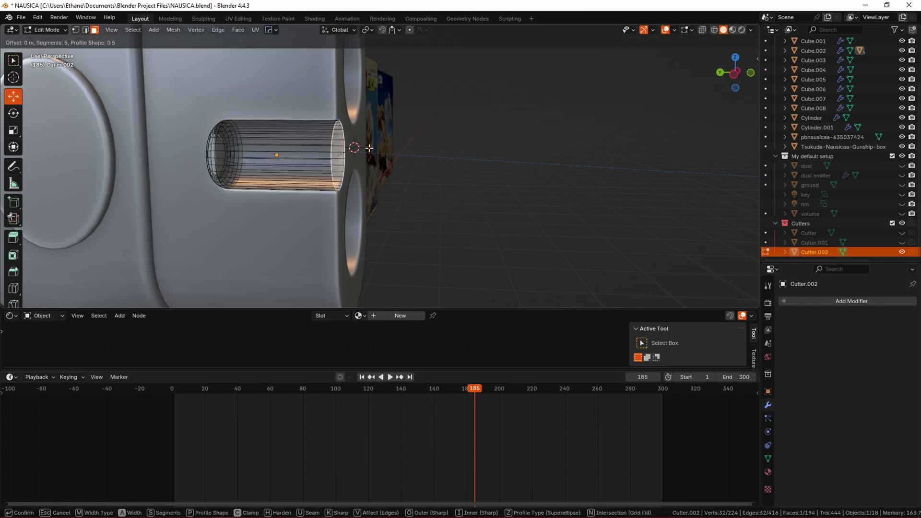
key("Escape")
key("ctrl+l")
key("s")
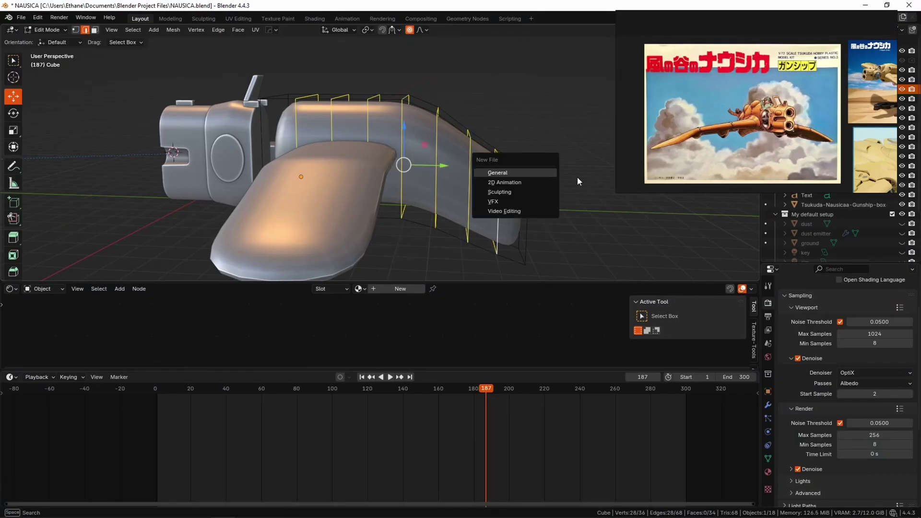
Step: Confirm the bevel, orbit around the wing, and select all its faces in face mode
left_click(568, 238)
mouse_move(569, 240)
middle_mouse_down()
mouse_move(584, 229)
mouse_move(570, 229)
middle_mouse_up()
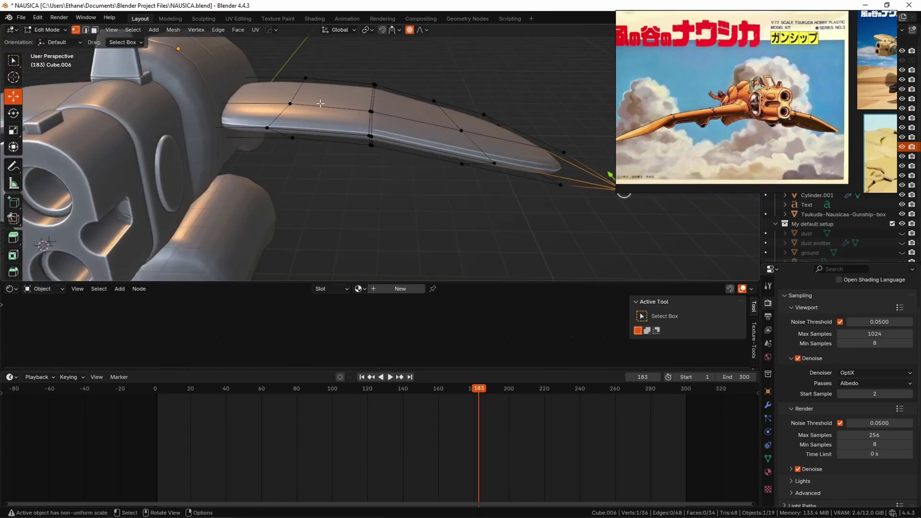
middle_click_drag(336, 154, 446, 100)
key("3")
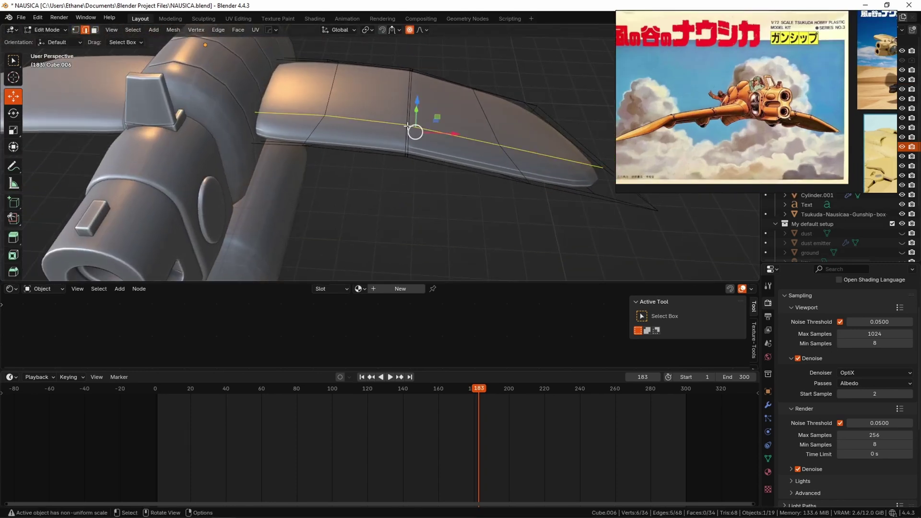
key("a")
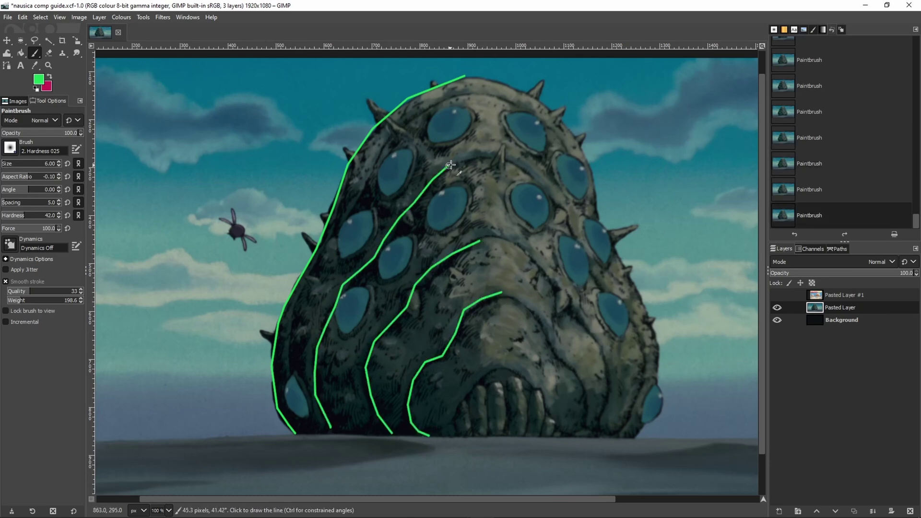
Step: Extend the second green curve further up the Ohm's shell
left_click(478, 157, "shift")
scroll(478, 157, "down", 2, "ctrl")
scroll(329, 446, "up", 2, "ctrl")
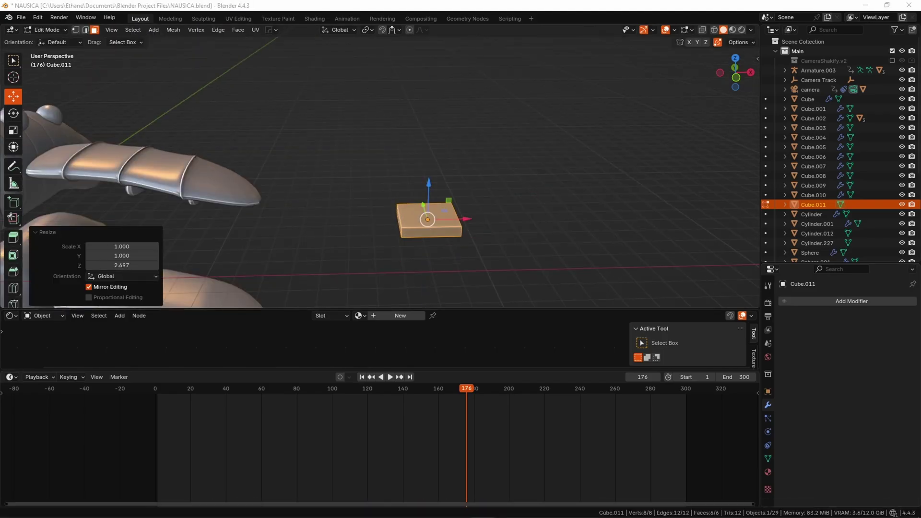
Step: Enable face selection and proportional editing on Cube.011, inspecting the arched strip from several angles
key("3")
key("o")
middle_click_drag(426, 205, 463, 160)
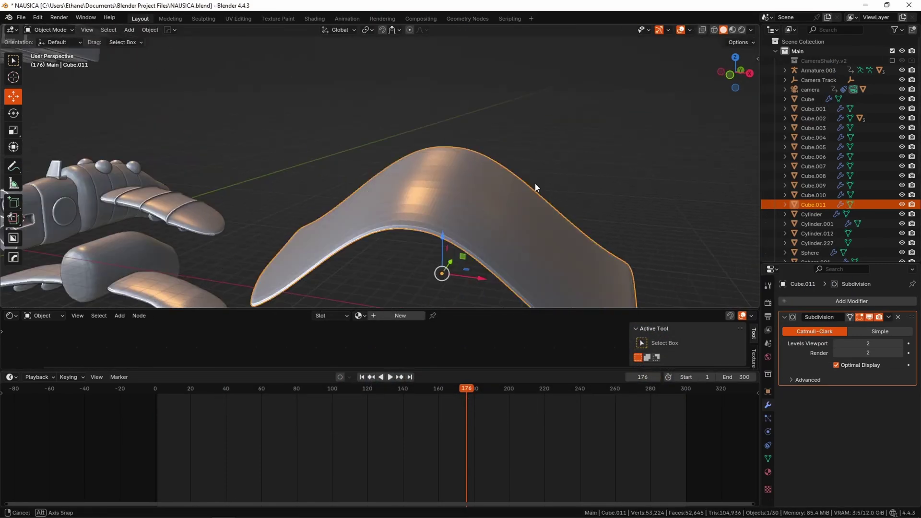
middle_click_drag(534, 187, 606, 182)
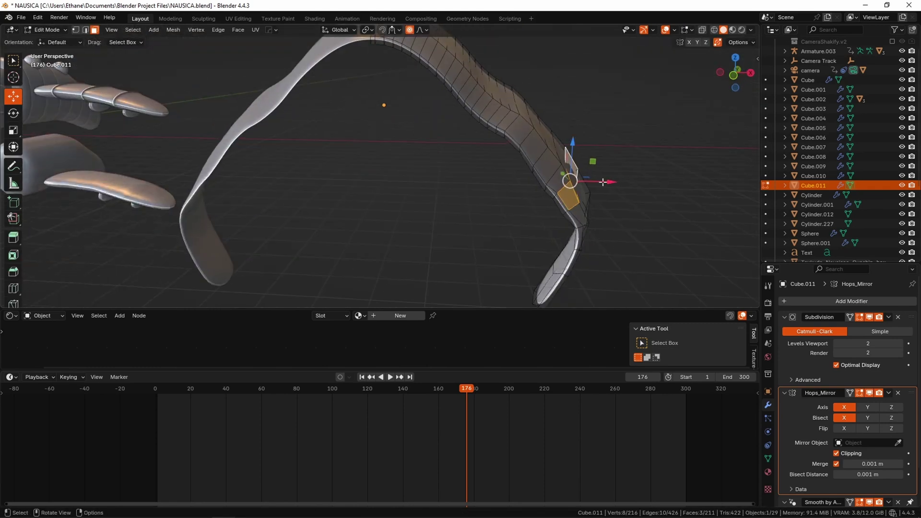
middle_click_drag(604, 183, 580, 261)
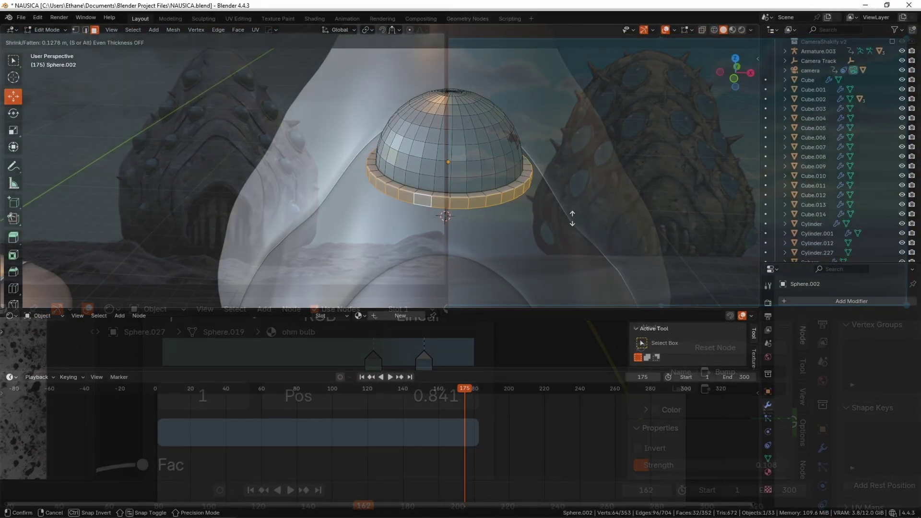
Step: Bevel the block Cube.015 and give it smooth subdivision with Ctrl+2
scroll(555, 198, "up", 6)
key("Caps_Lock")
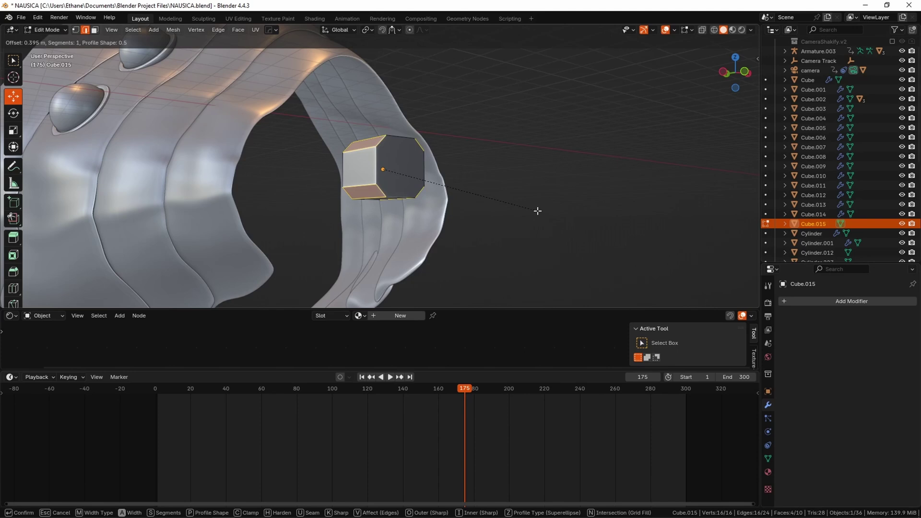
left_click(538, 212)
key("ctrl+2")
Step: Extrude the block's end face out into a long tube
key("e")
left_click(566, 195)
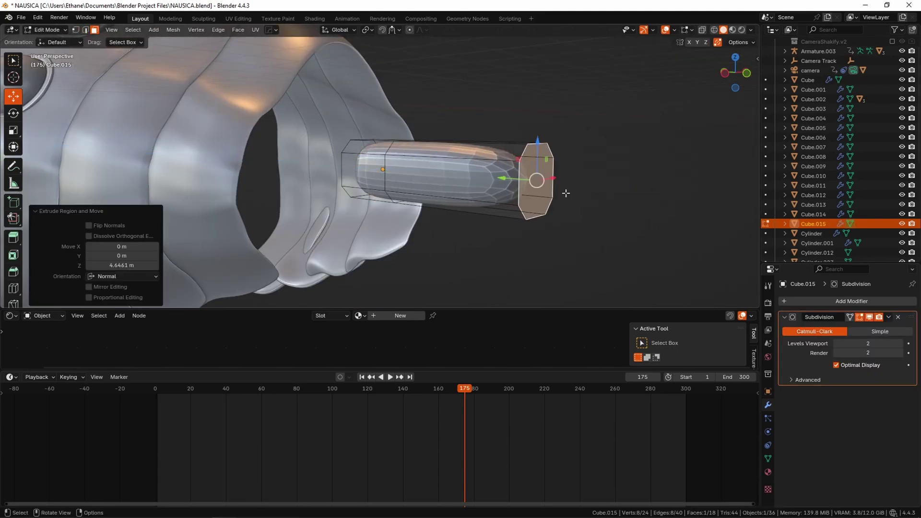
middle_click_drag(565, 195, 500, 150)
key("Tab")
key("Tab")
Step: Select an edge loop around the tube for the collar and lower subdivision to level 1
left_click(384, 111, "alt")
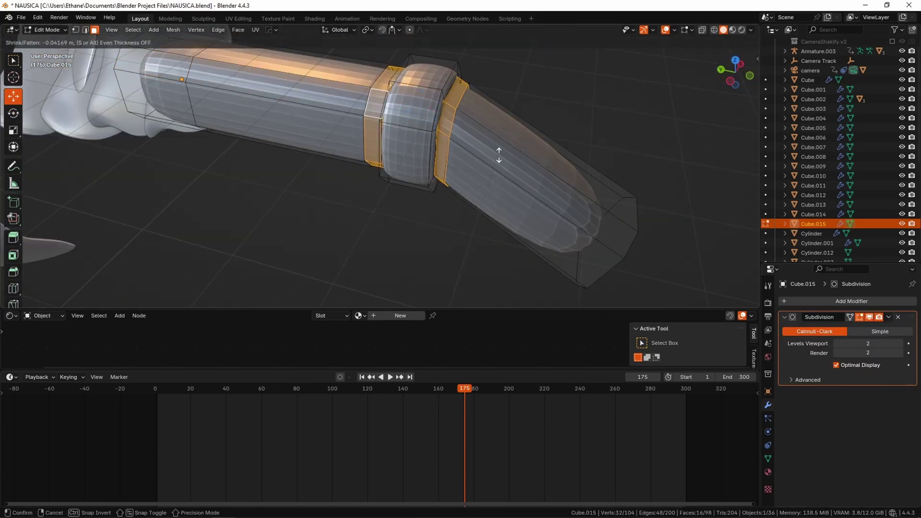
key("Tab")
scroll(517, 191, "down", 4)
middle_click_drag(517, 191, 582, 211)
key("ctrl+1")
key("Tab")
Step: Extrude a short extra section from the tube's end face and narrow it
key("e")
left_click(529, 285)
key("e")
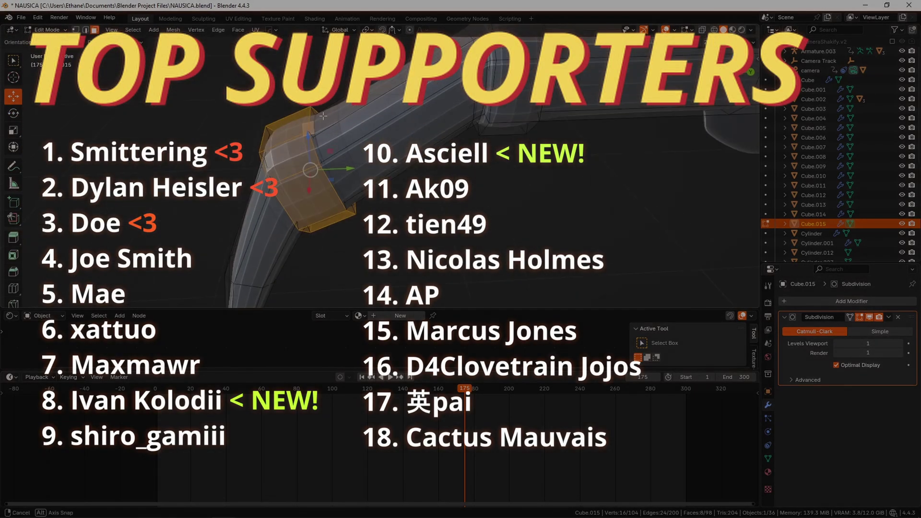